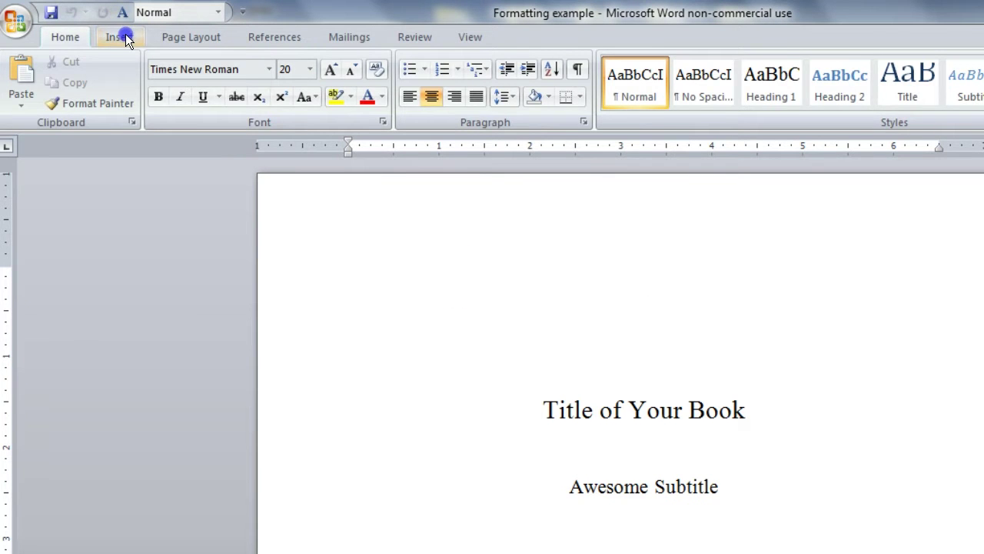
Insert the "cover example" picture above the book title at the start of the document
left_click(126, 34)
left_click(192, 67)
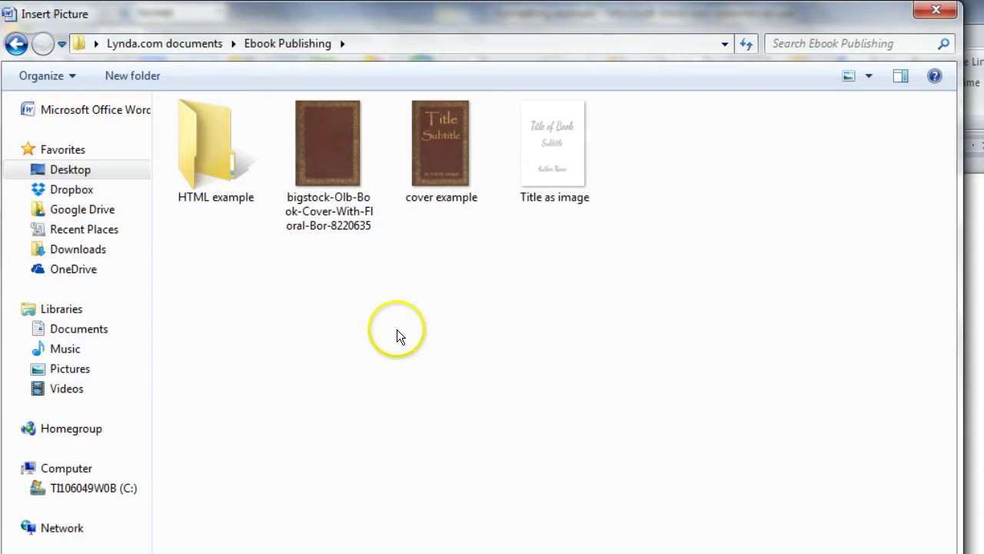
double_click(430, 159)
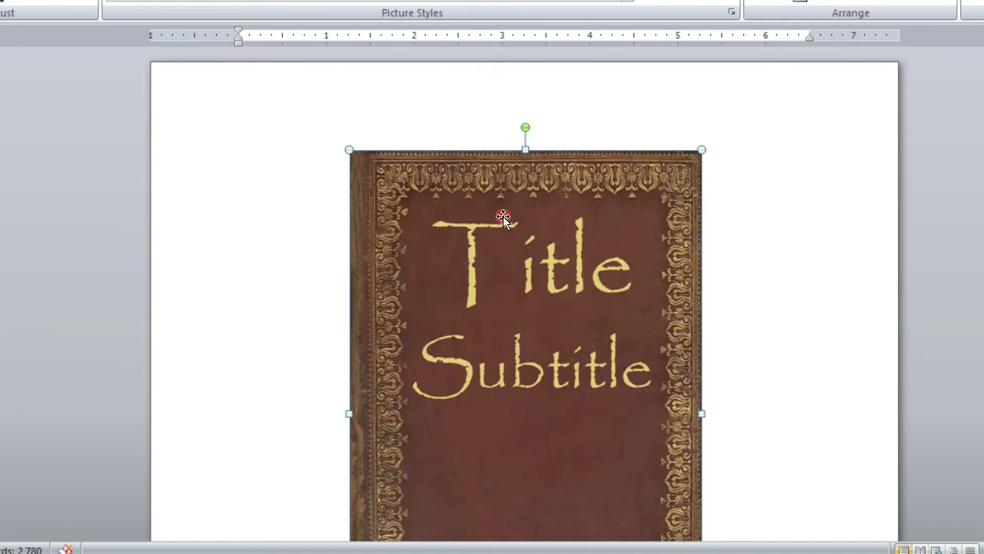
Set the cover picture's height to 8 inches with its aspect ratio locked
right_click(505, 271)
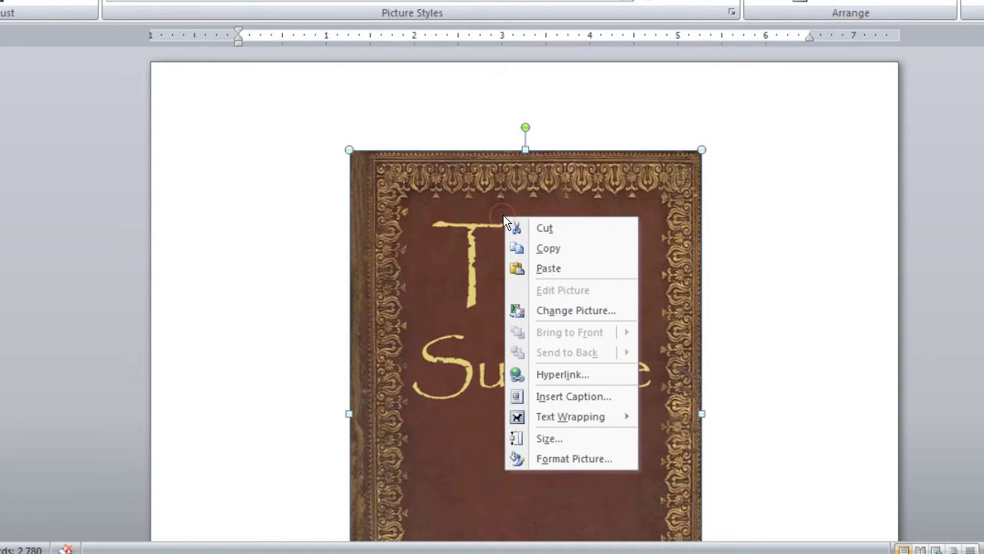
left_click(550, 438)
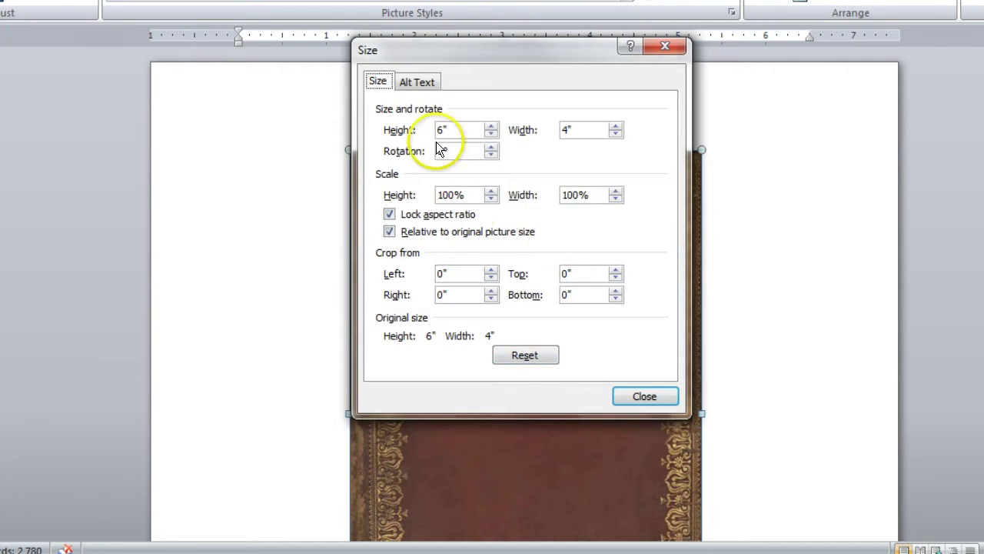
double_click(437, 130)
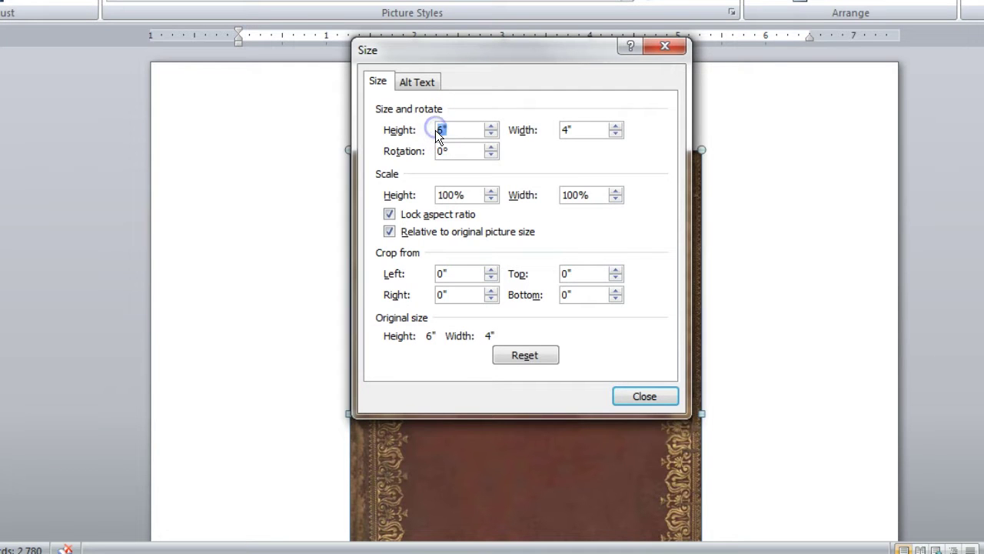
type("8")
key("Return")
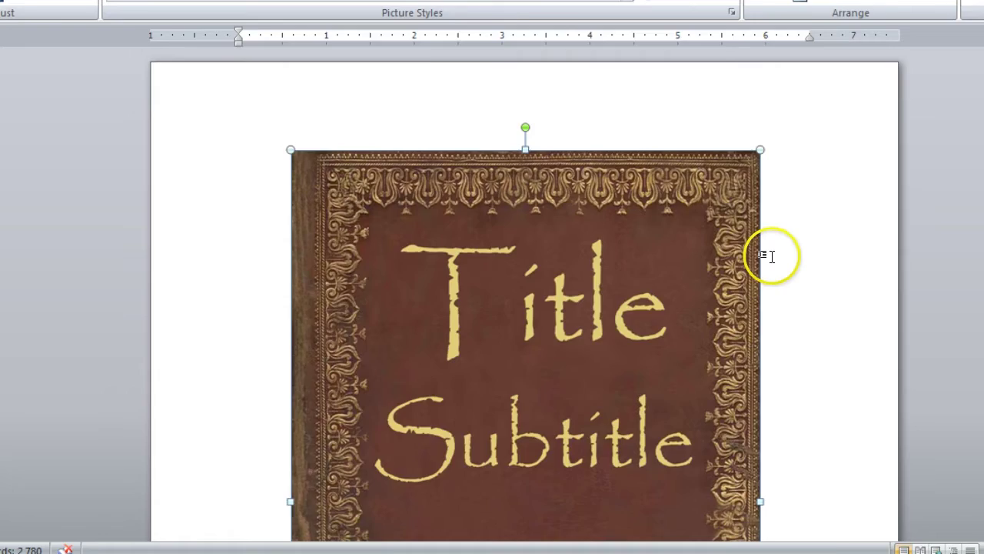
Insert a page break directly after the cover picture so that the title page starts on its own page
scroll(768, 256, "down", 10)
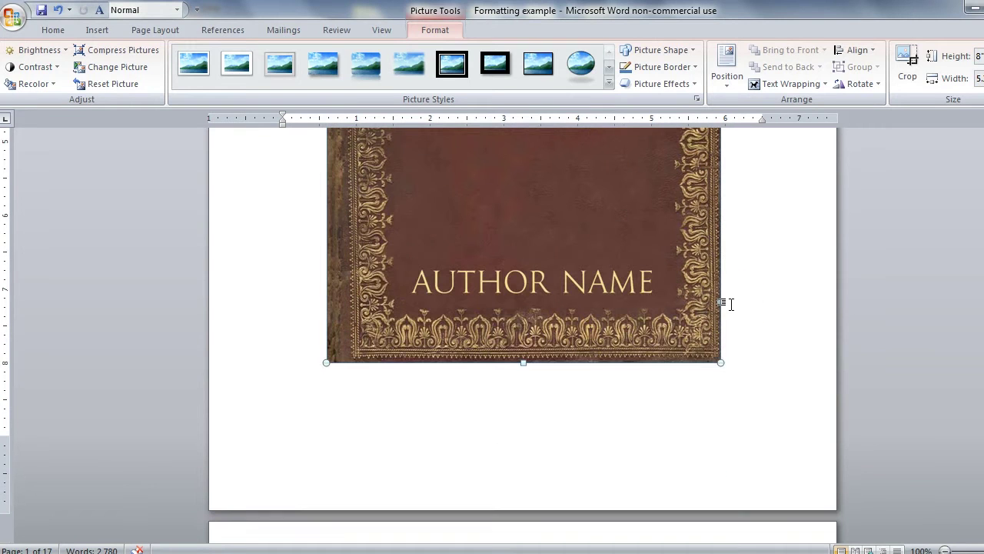
left_click(727, 358)
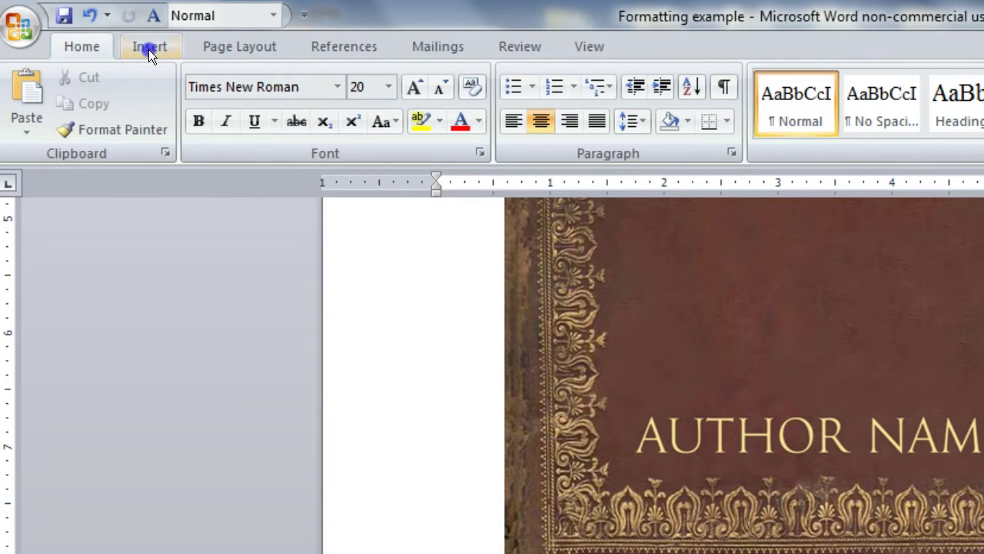
left_click(148, 50)
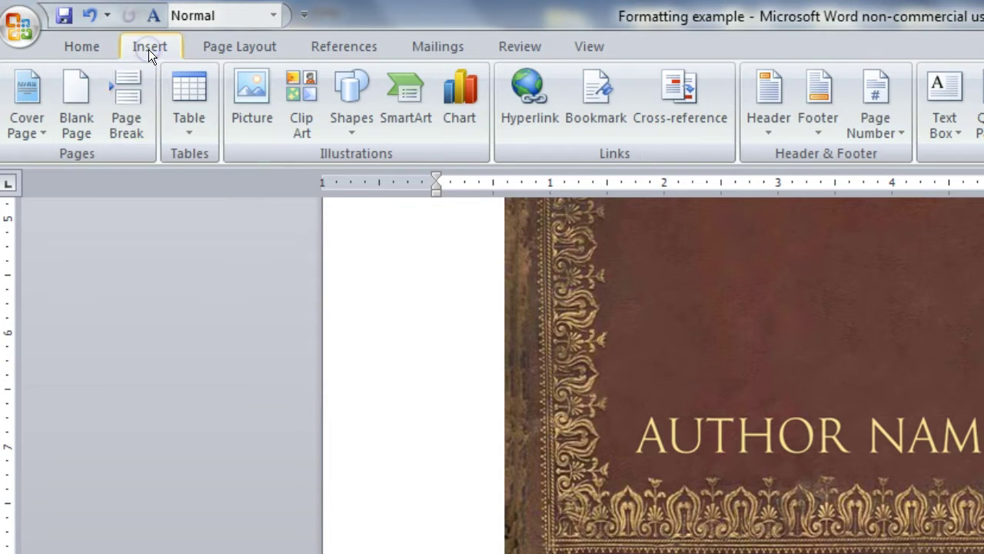
left_click(127, 99)
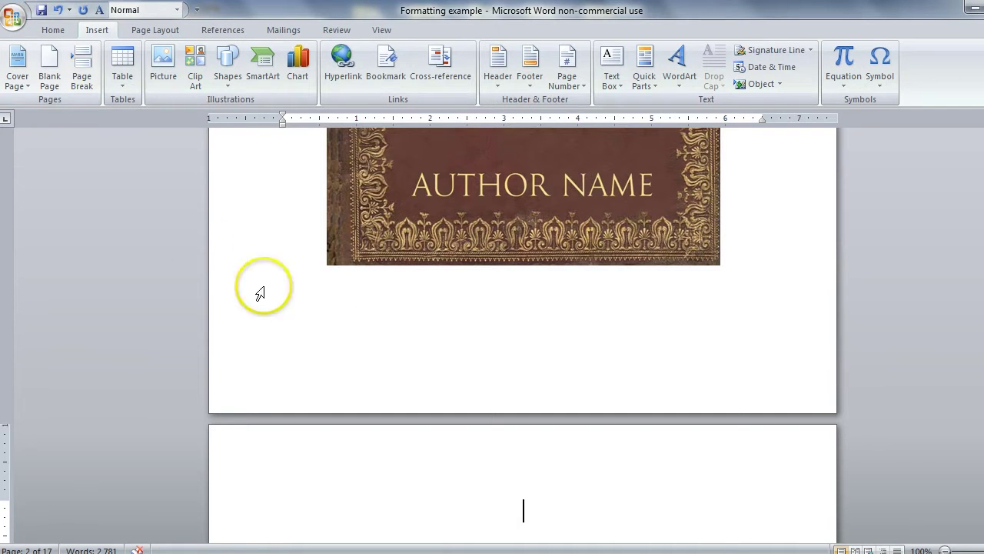
scroll(340, 325, "down", 3)
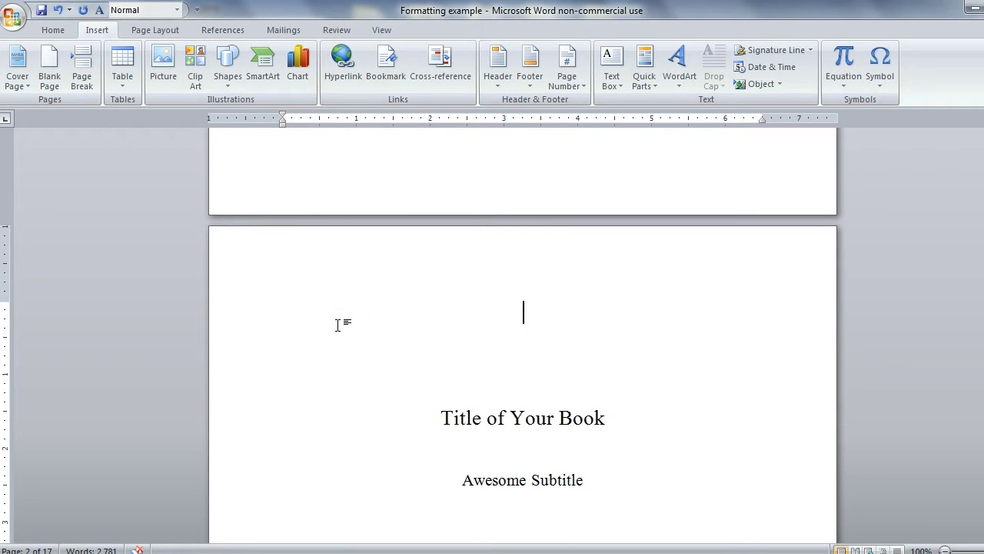
scroll(337, 324, "up", 5)
scroll(337, 325, "up", 4)
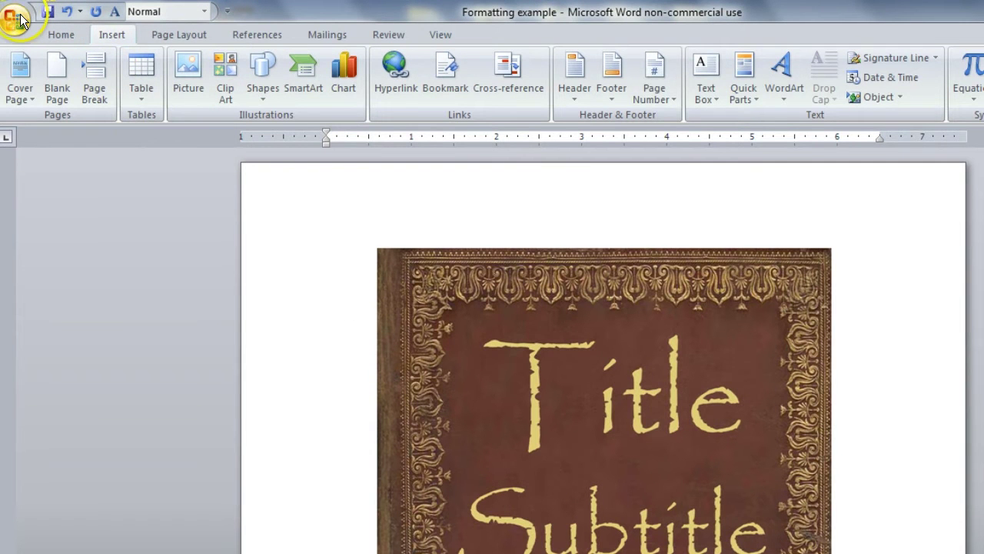
Start saving a copy of the document with PDF as the file type
left_click(19, 17)
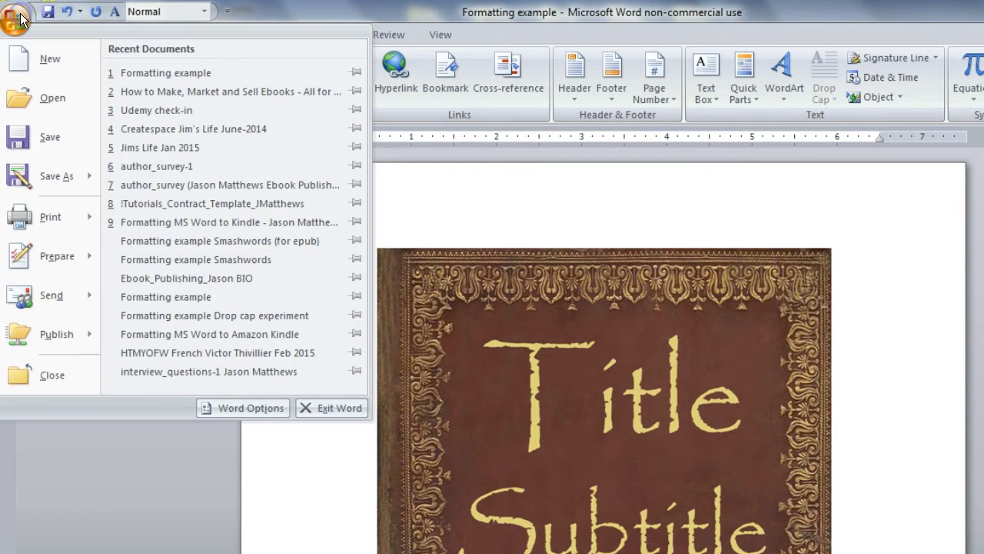
mouse_move(54, 174)
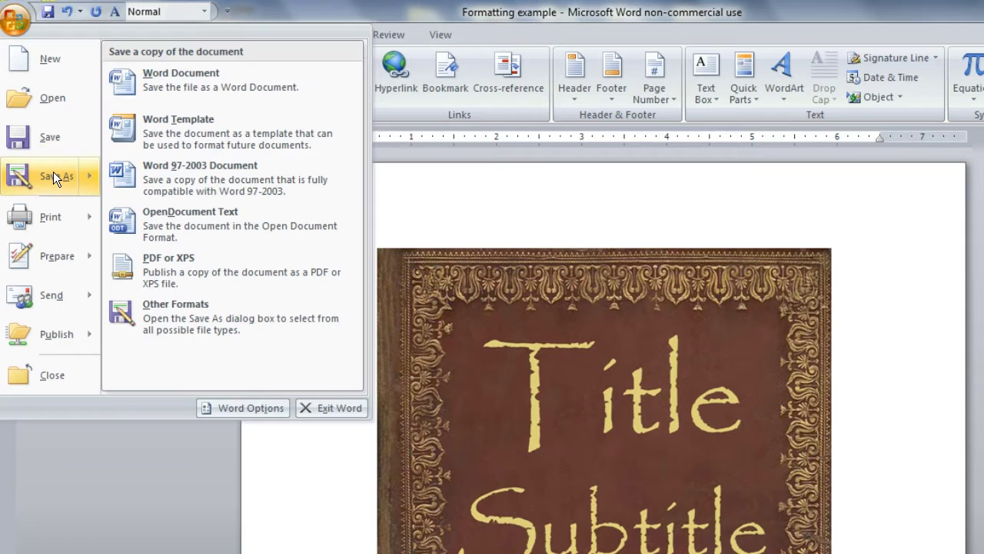
left_click(53, 176)
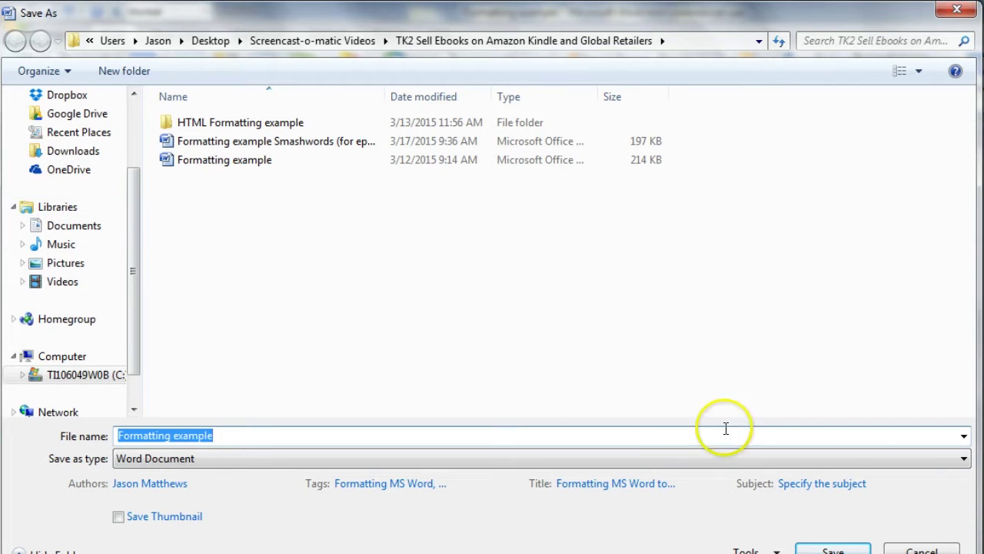
left_click(961, 459)
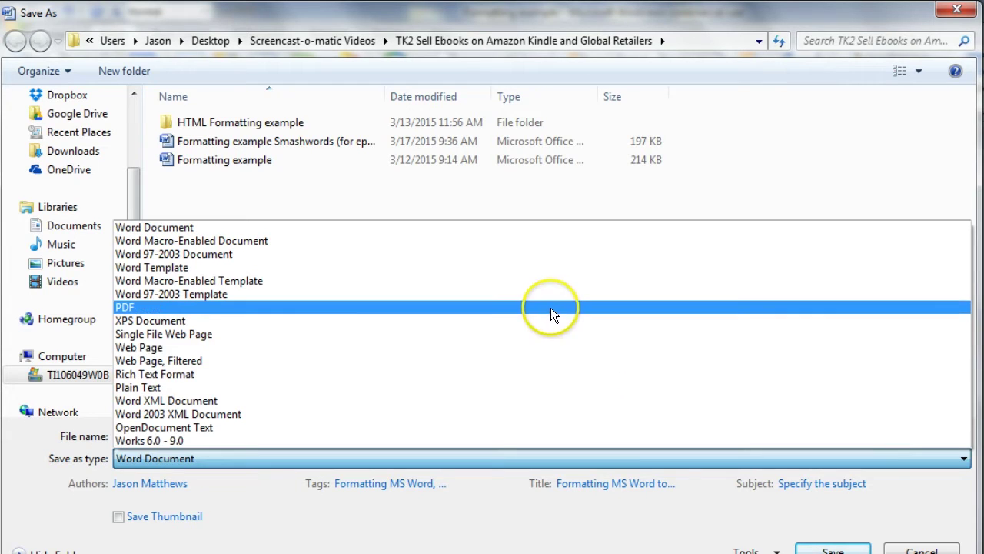
left_click(549, 307)
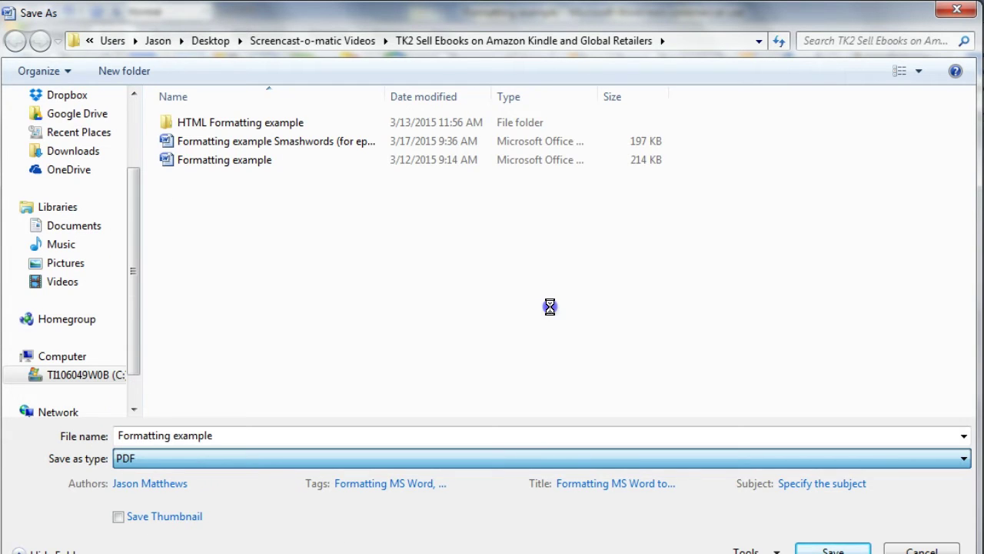
Name the PDF FormattingExample, without a space, and save it
double_click(176, 435)
left_click(323, 432)
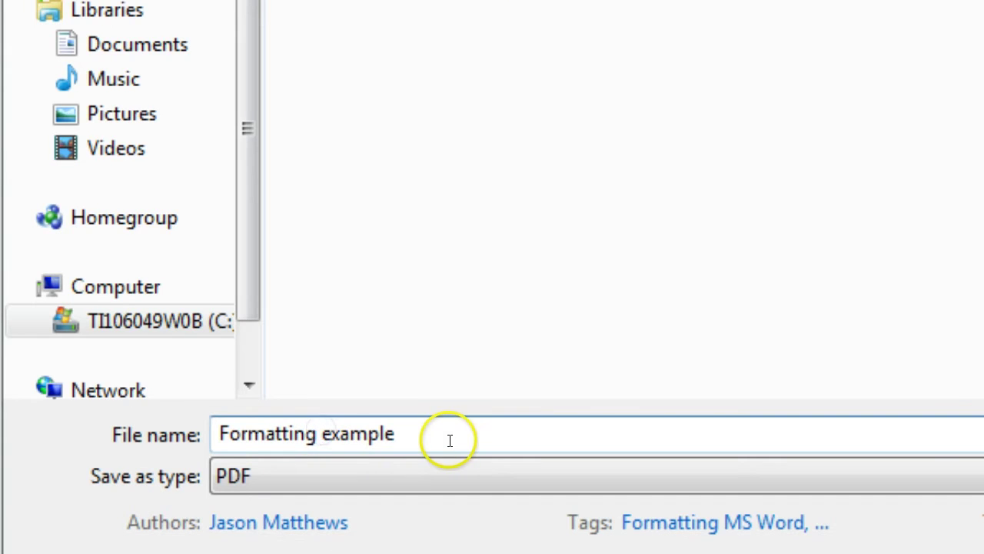
key("BackSpace")
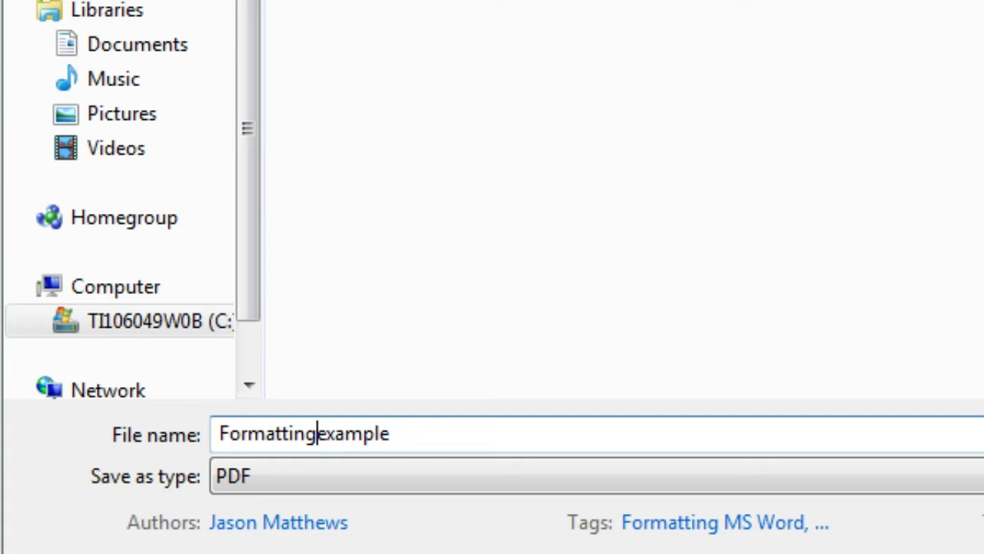
key("Delete")
type("E")
left_click(390, 433)
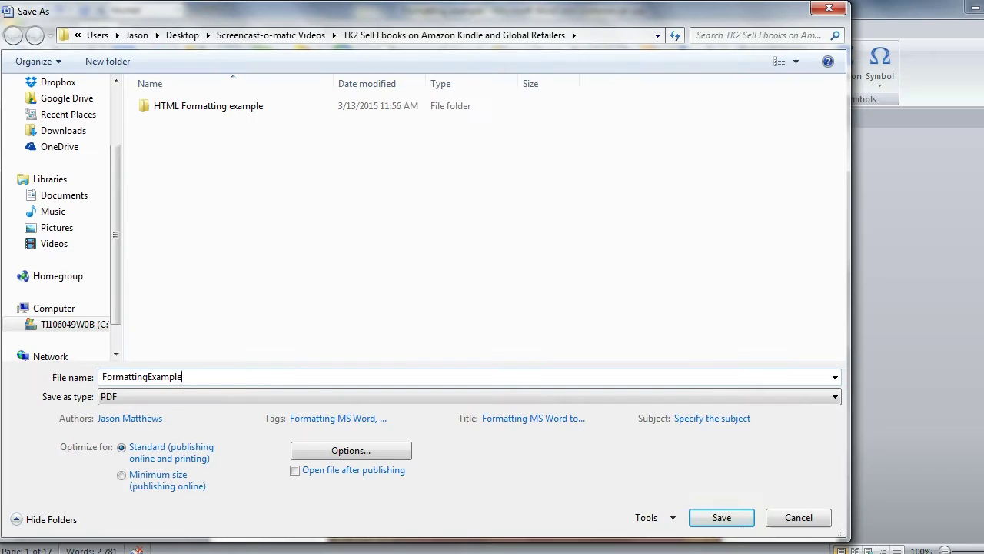
left_click(724, 518)
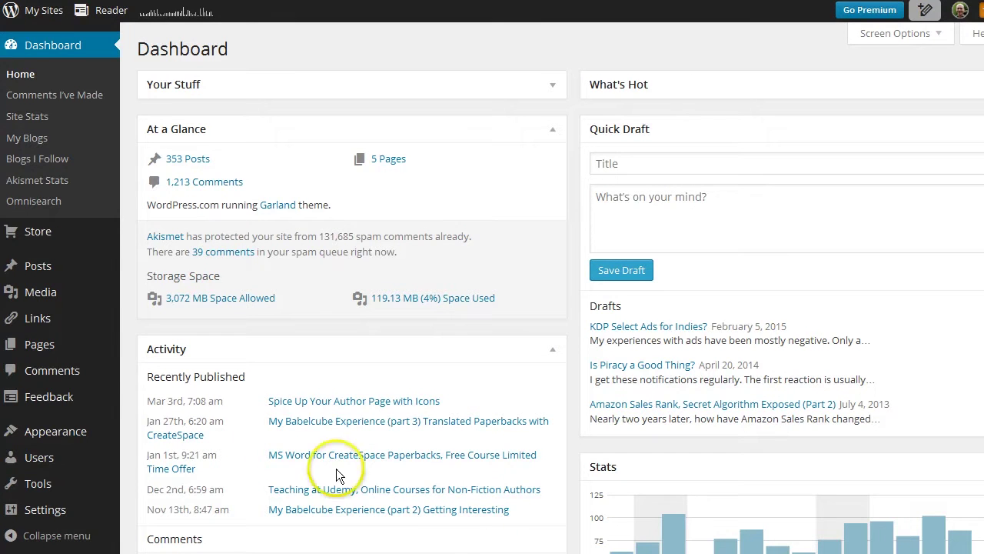
Switch to the WordPress dashboard and open the page for adding new media
mouse_move(44, 292)
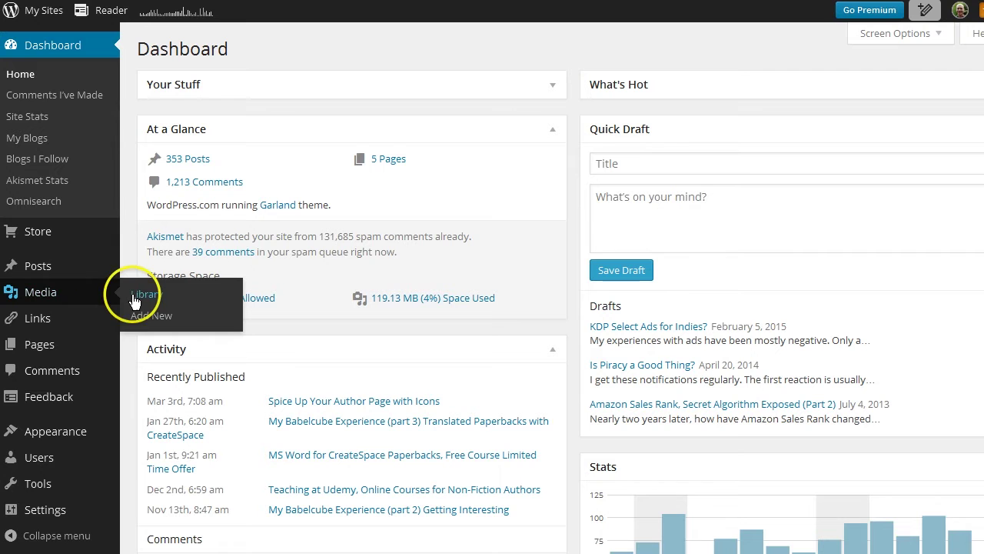
left_click(151, 317)
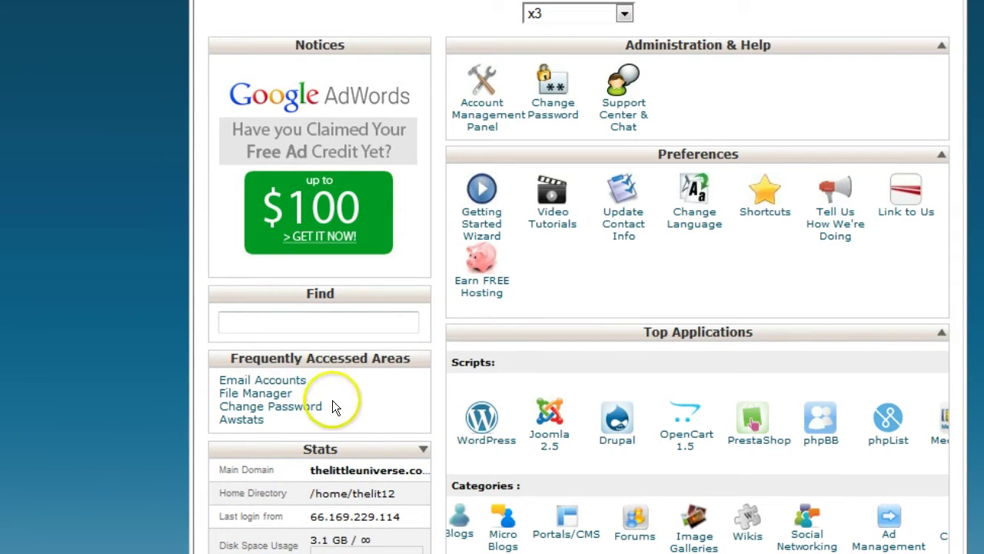
Switch to cPanel and upload the FormattingExample PDF to the public_html web root with the File Manager
left_click(273, 398)
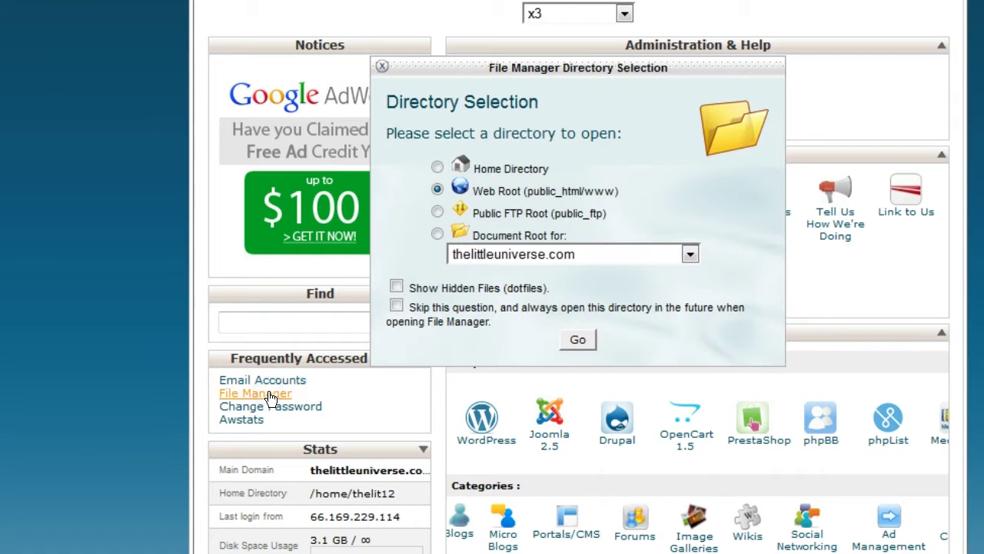
left_click(576, 338)
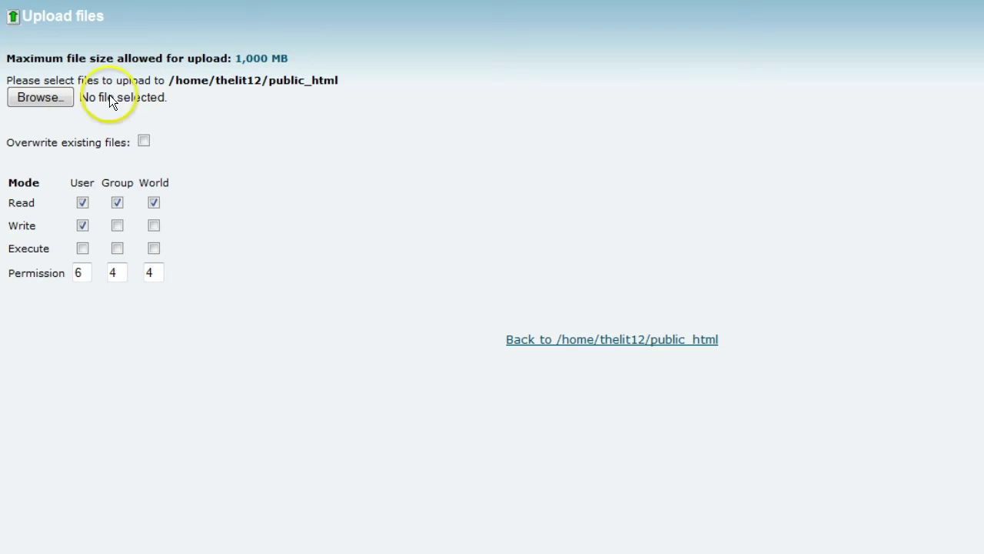
left_click(42, 96)
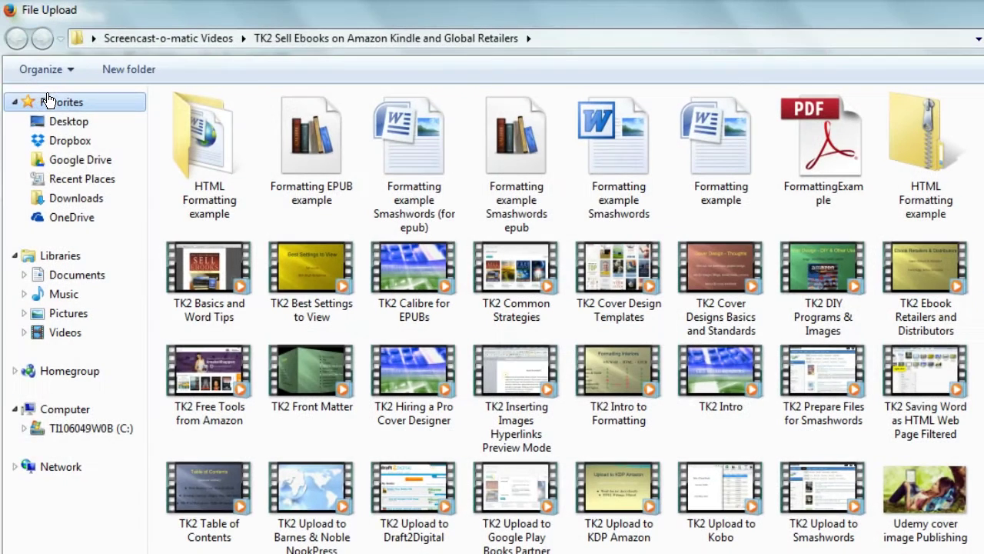
left_click(422, 176)
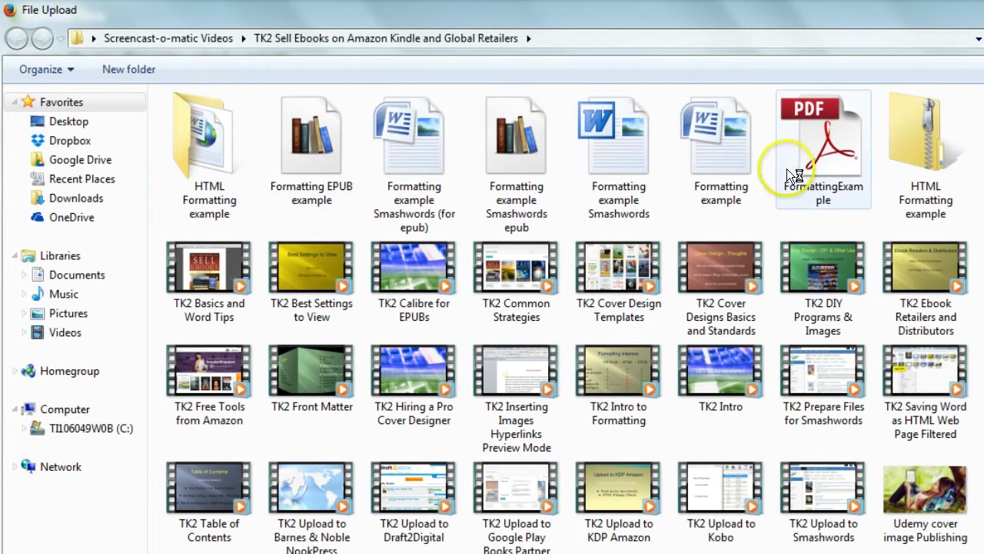
double_click(818, 158)
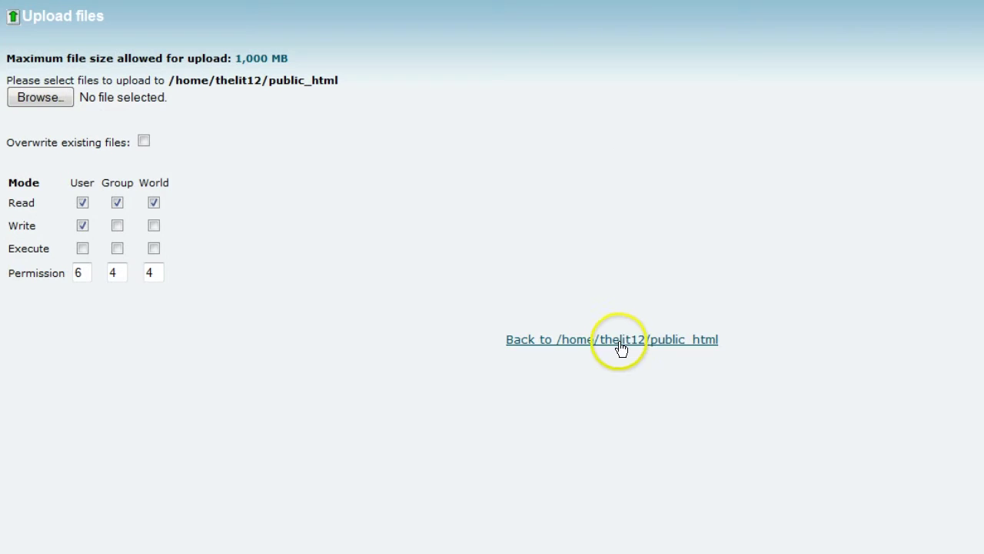
Return to the public_html folder, then find and select FormattingExample.pdf in the file list
left_click(619, 341)
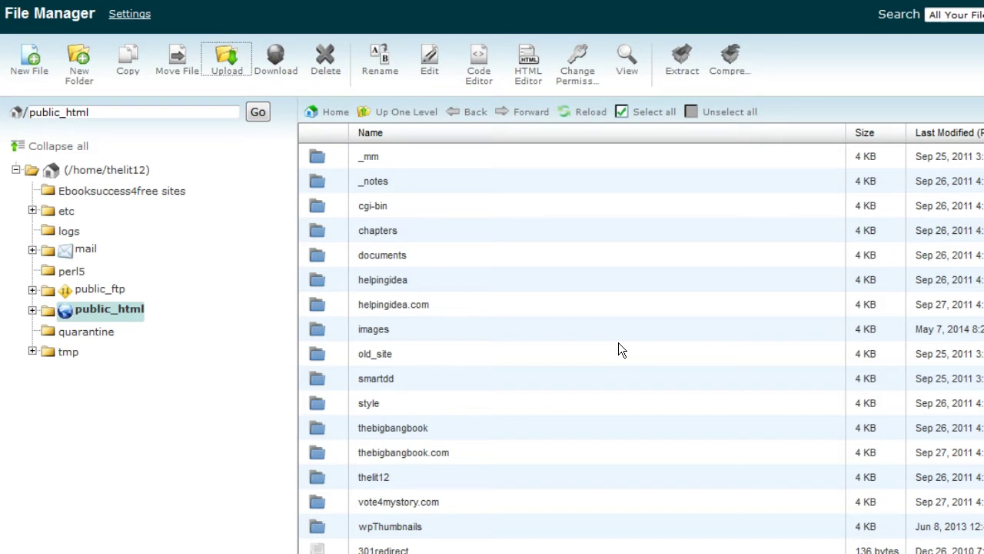
scroll(530, 296, "down", 5)
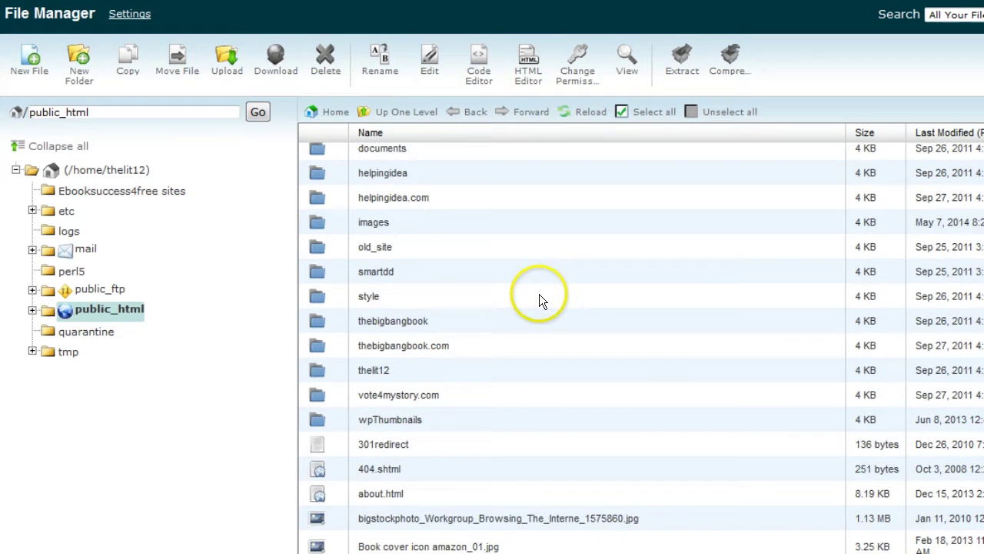
scroll(539, 294, "down", 7)
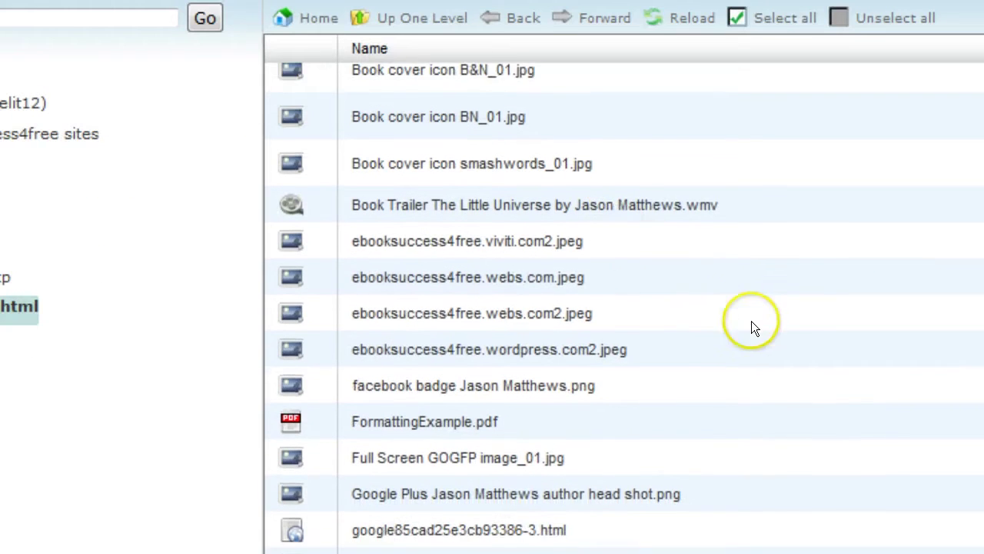
scroll(752, 324, "down", 1)
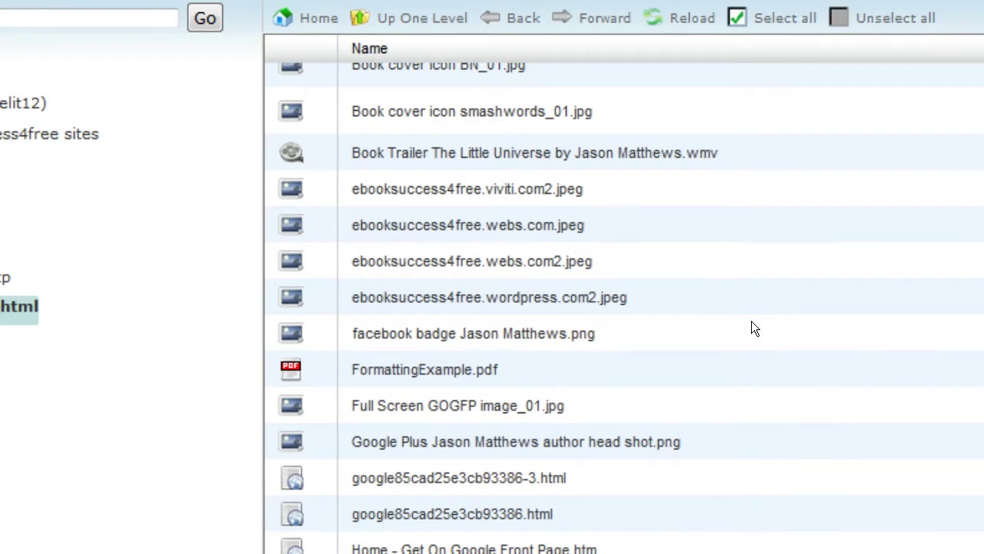
left_click(521, 372)
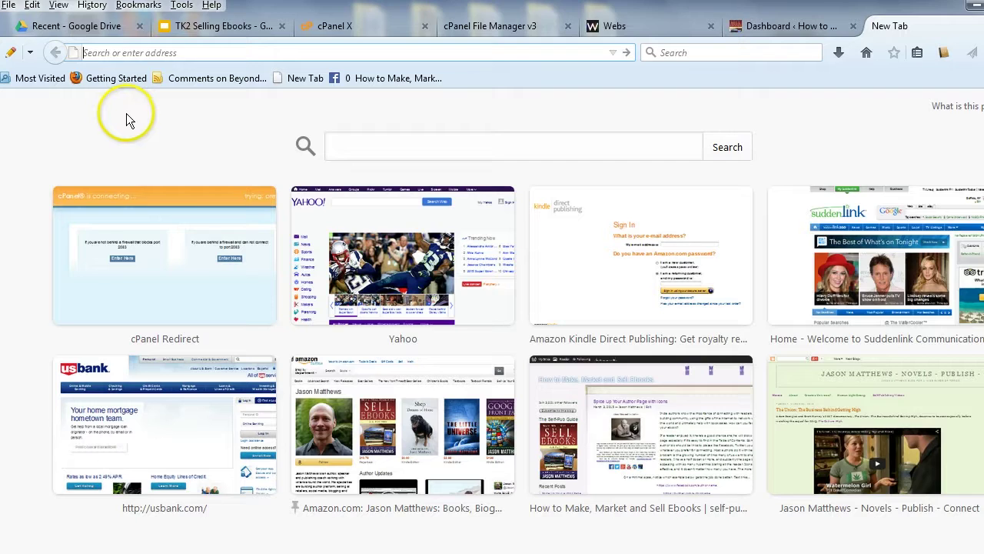
left_click(84, 52)
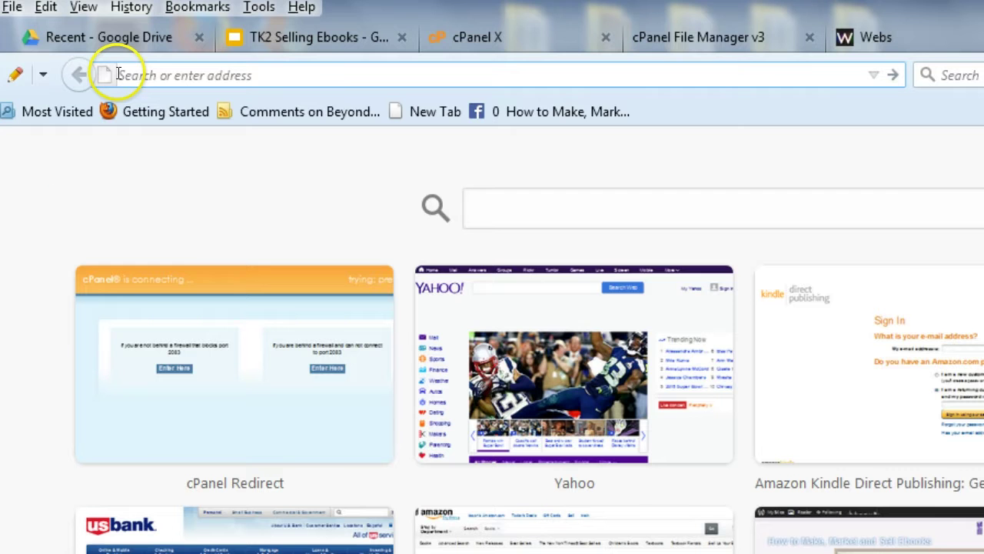
type("thelittleuniverse.com/")
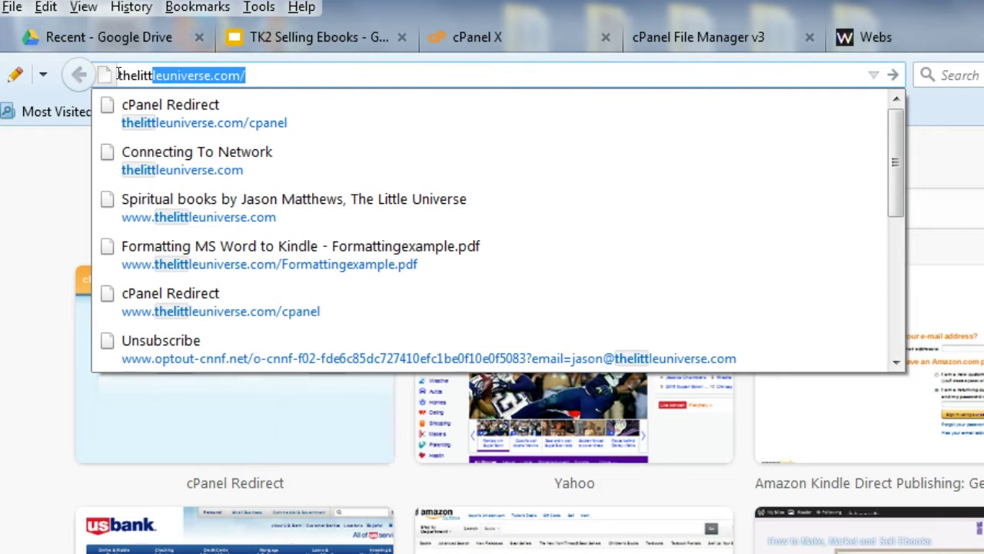
left_click(199, 162)
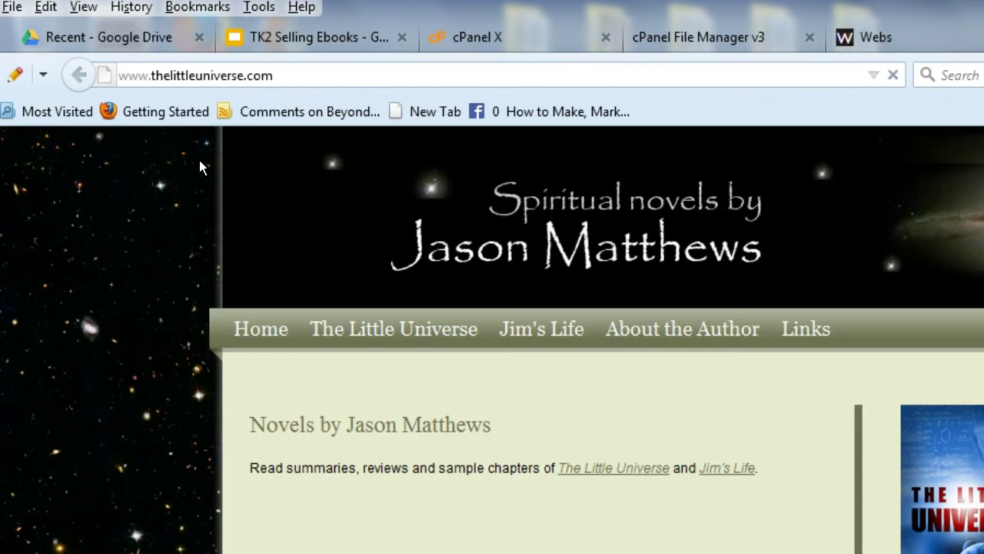
Extend the site's web address with /FormattingExample.pdf and load the uploaded PDF
left_click(276, 77)
left_click(340, 74)
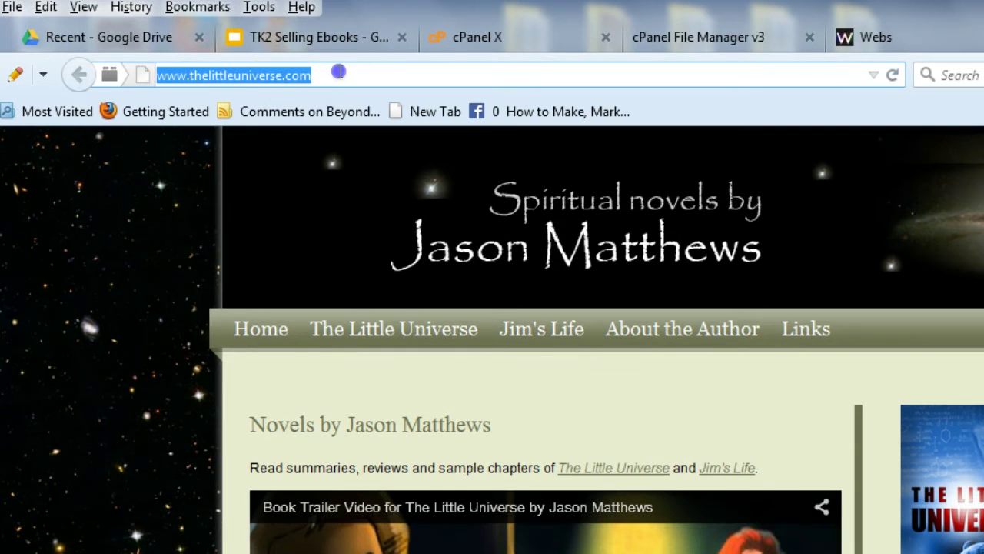
key("End")
type("/")
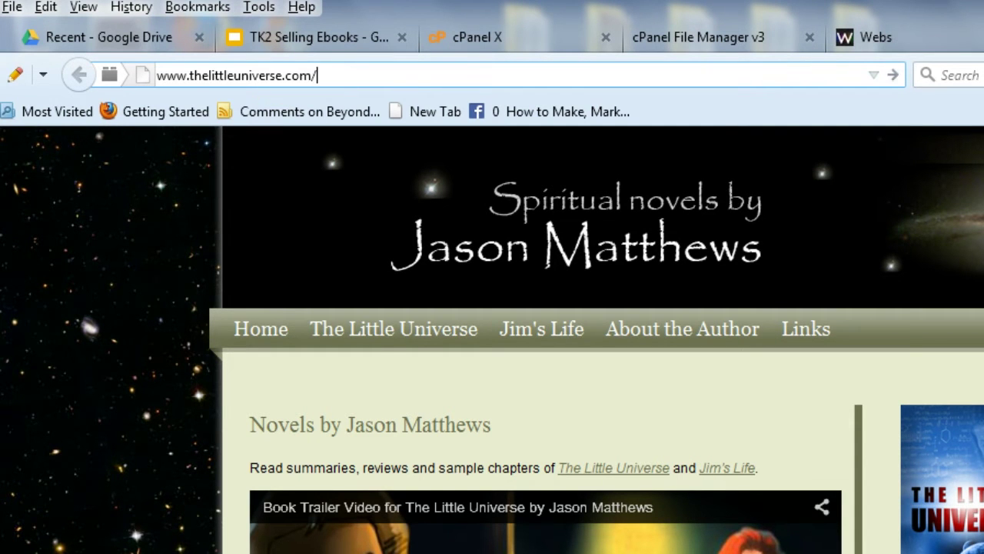
type("FormattingExample.pdf")
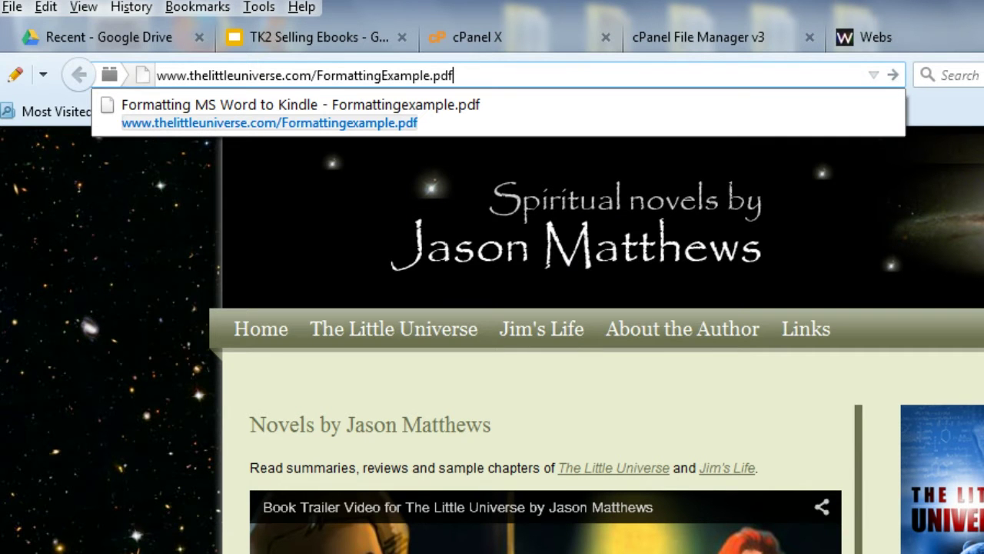
key("Return")
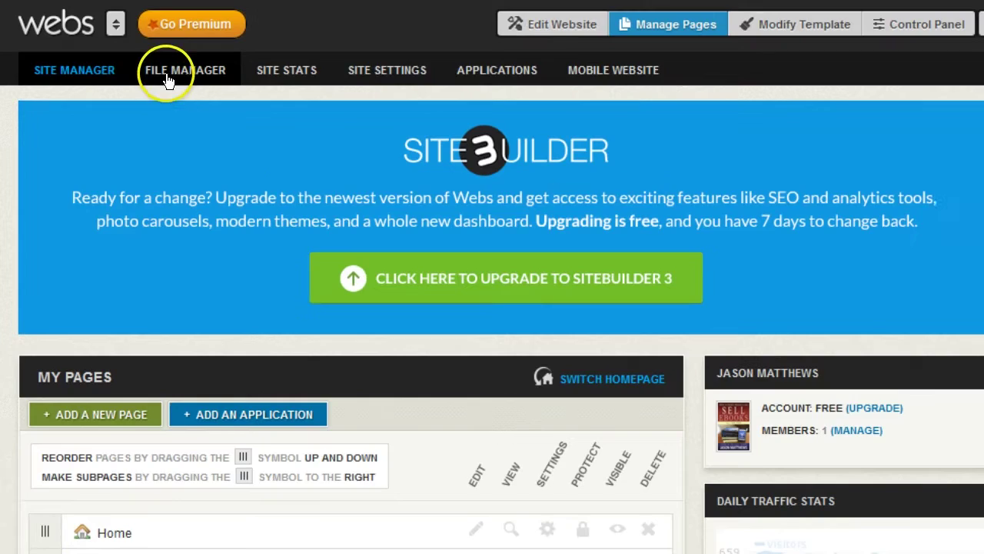
Upload FormattingExample.pdf from the computer to the root directory of the Webs File Manager with the Single File Uploader
left_click(255, 59)
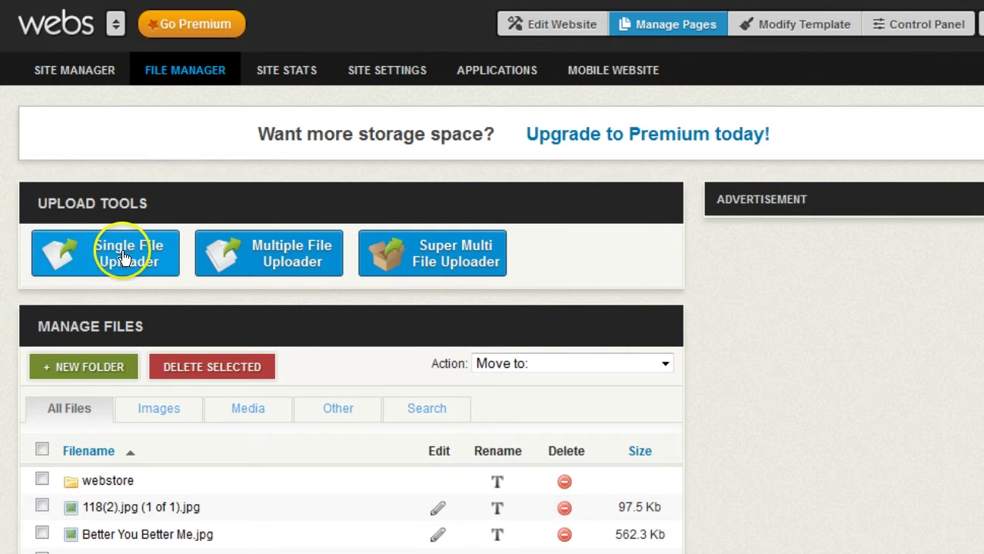
left_click(123, 256)
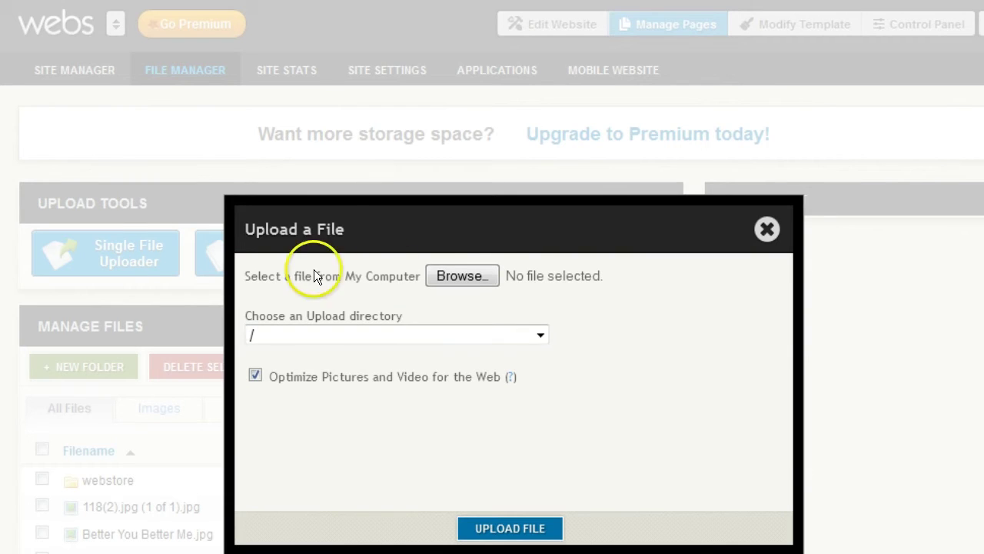
left_click(485, 277)
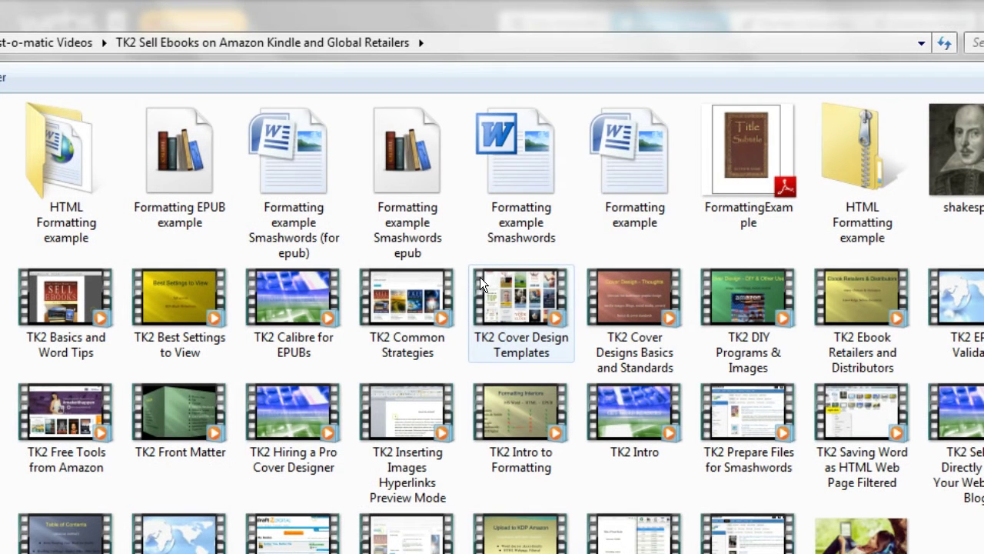
double_click(734, 159)
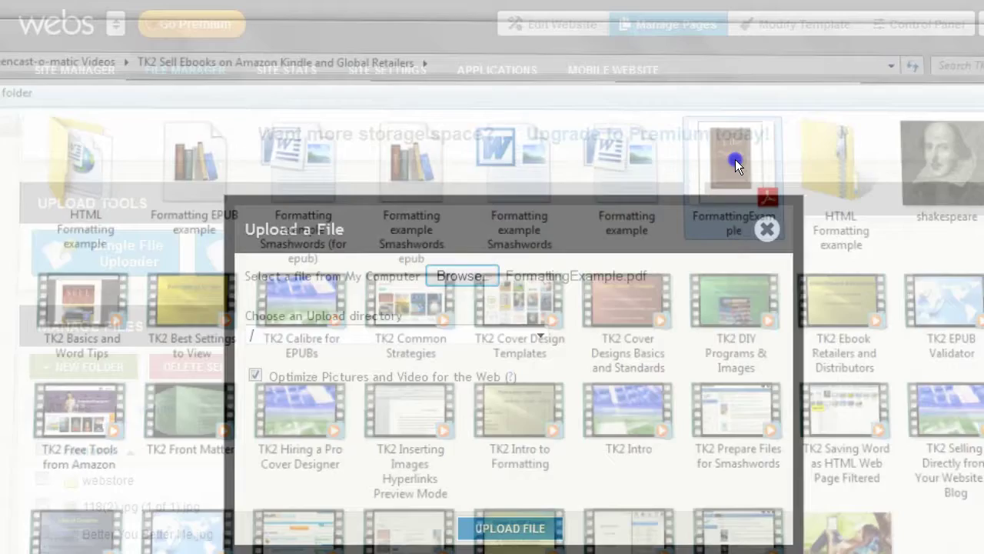
left_click(515, 400)
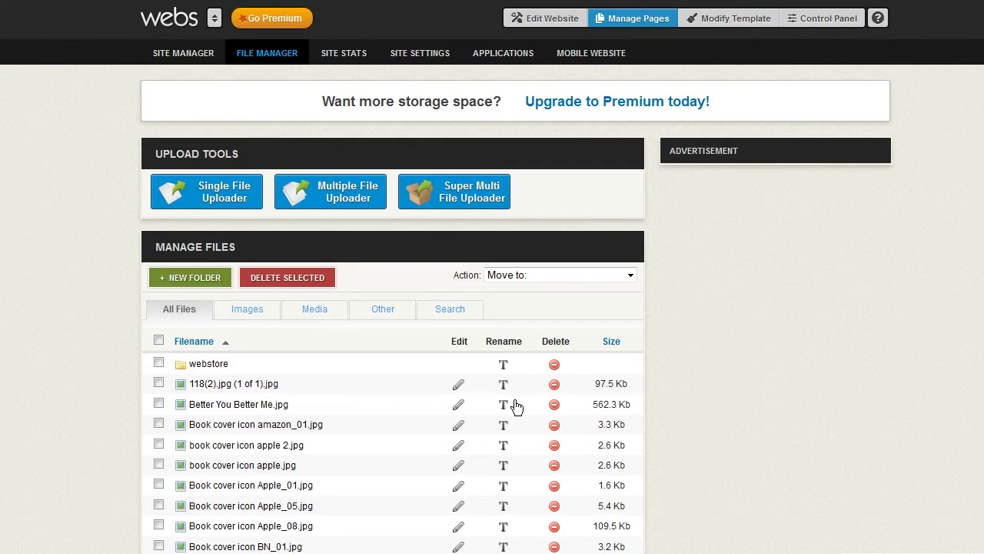
Find FormattingExample.pdf in the Webs list of managed files and open it
left_click(167, 322)
scroll(112, 301, "down", 6)
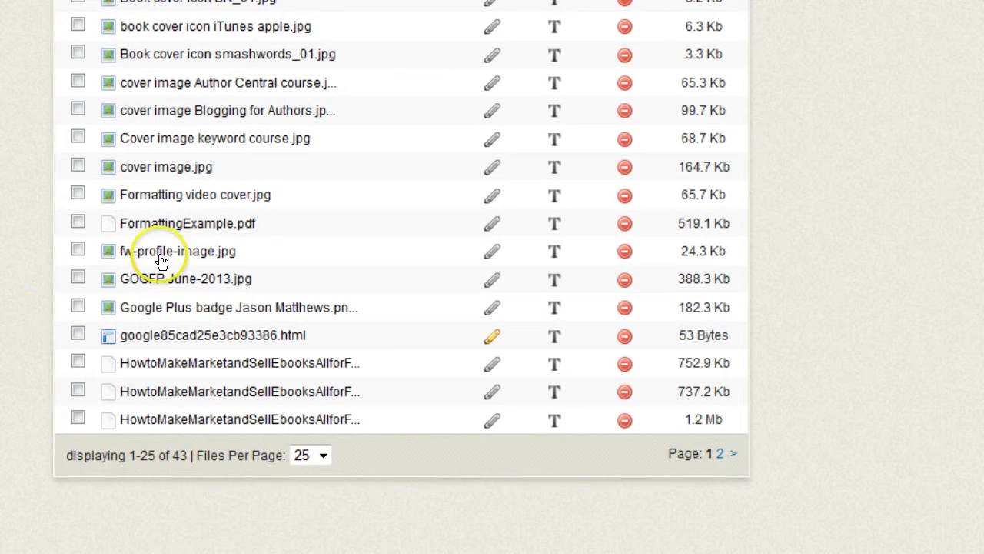
left_click(206, 225)
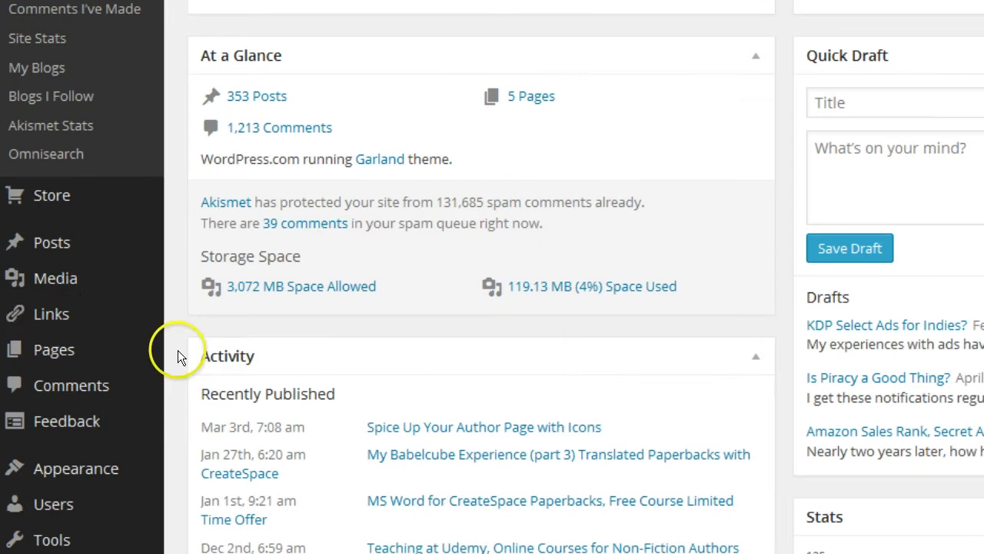
Upload the FormattingExample PDF from the computer to the WordPress media library as new media
mouse_move(77, 281)
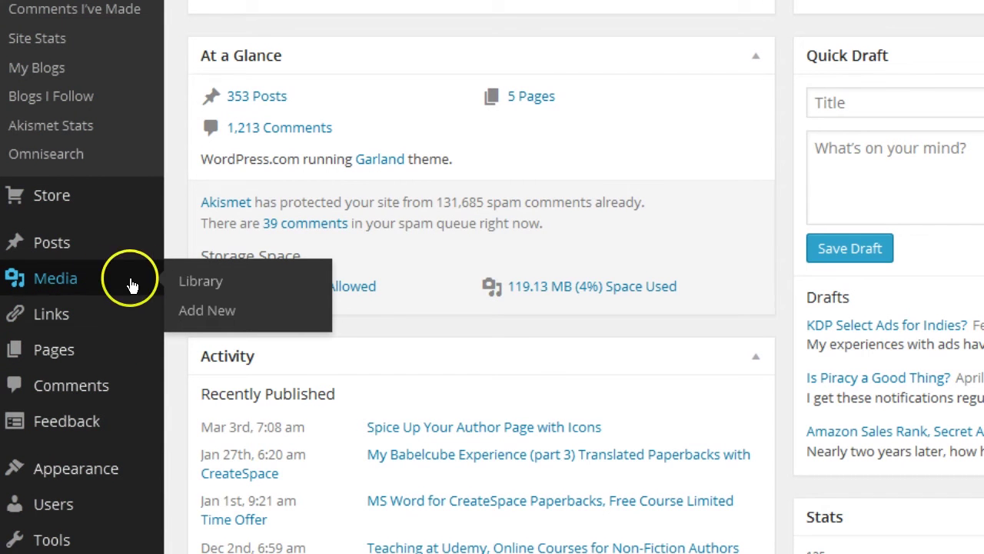
left_click(221, 313)
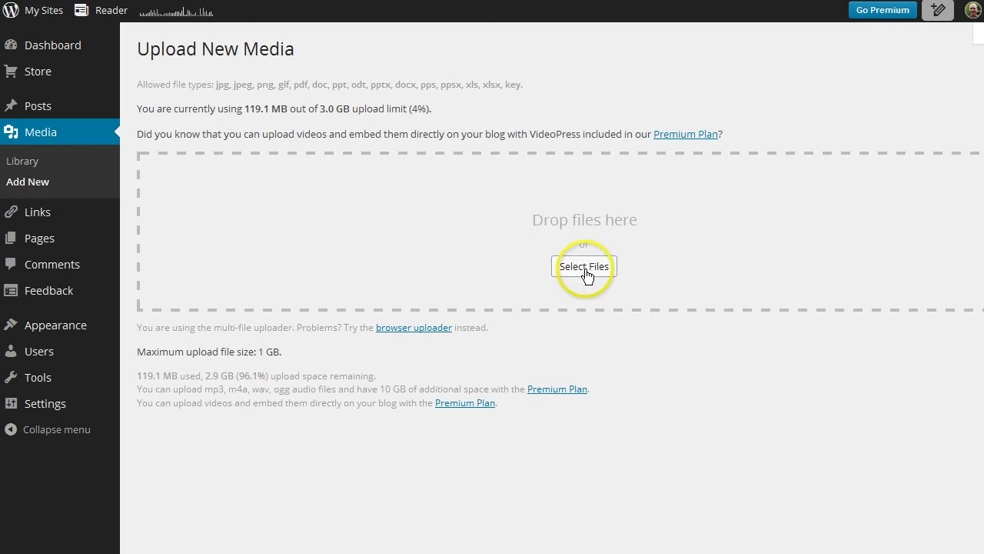
left_click(586, 269)
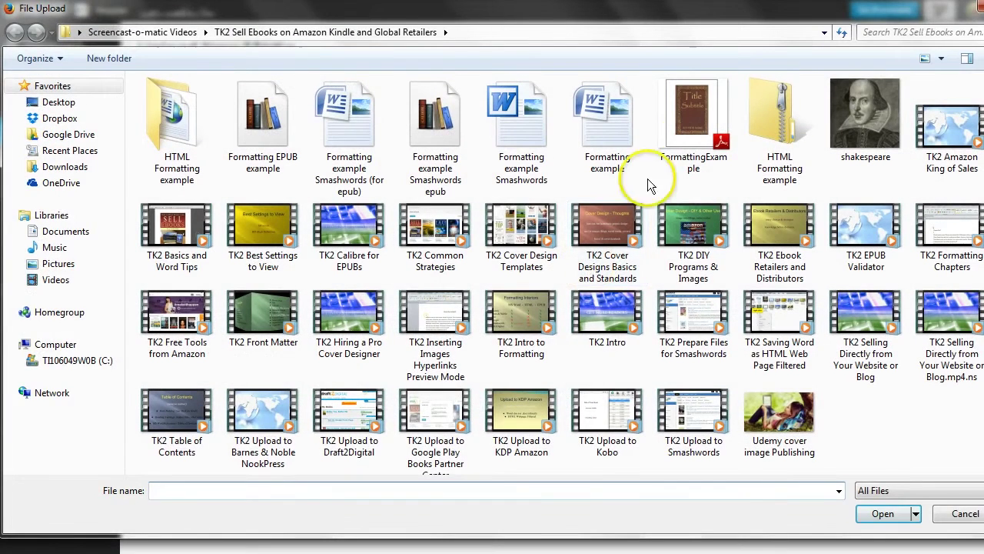
double_click(684, 119)
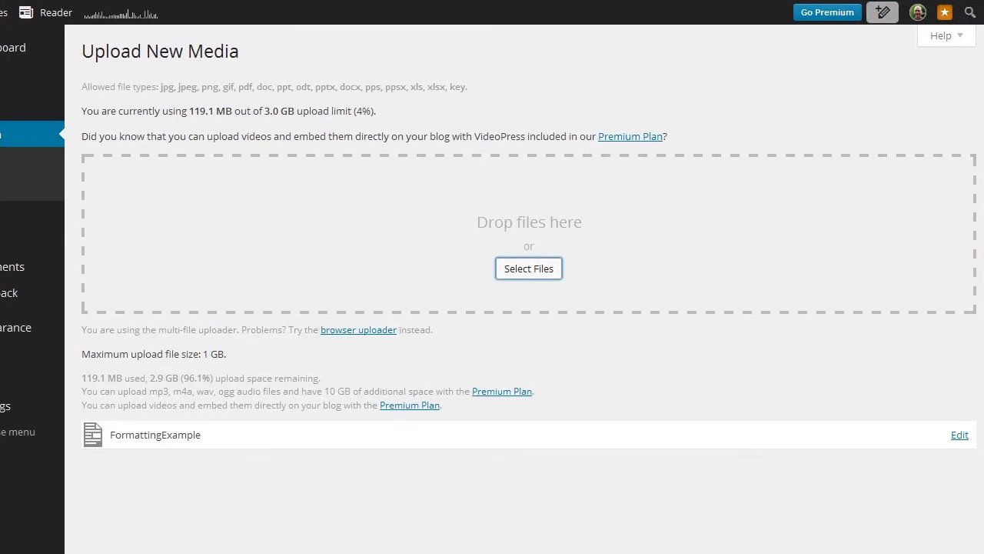
Open the uploaded FormattingExample media item for editing, view its file URL through to the end and copy the whole URL
left_click(960, 435)
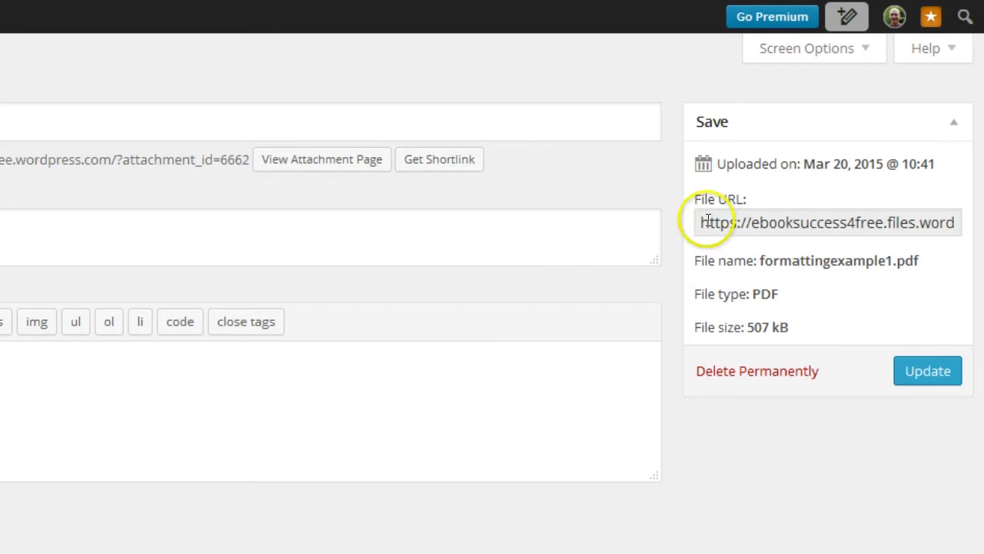
left_click(698, 220)
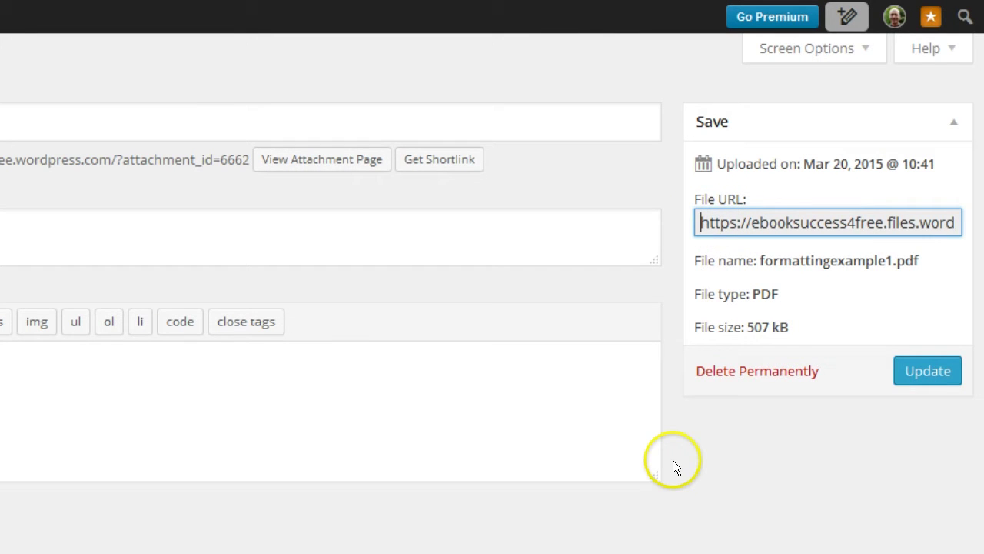
key("Right")
key("Right")
key("Right")
key("Right")
key("Right")
key("Right")
key("Right")
key("Right")
key("Right")
key("Right")
key("Right")
key("Right")
key("Right")
key("Right")
key("Right")
key("Right")
key("Right")
key("Right")
key("Right")
key("Right")
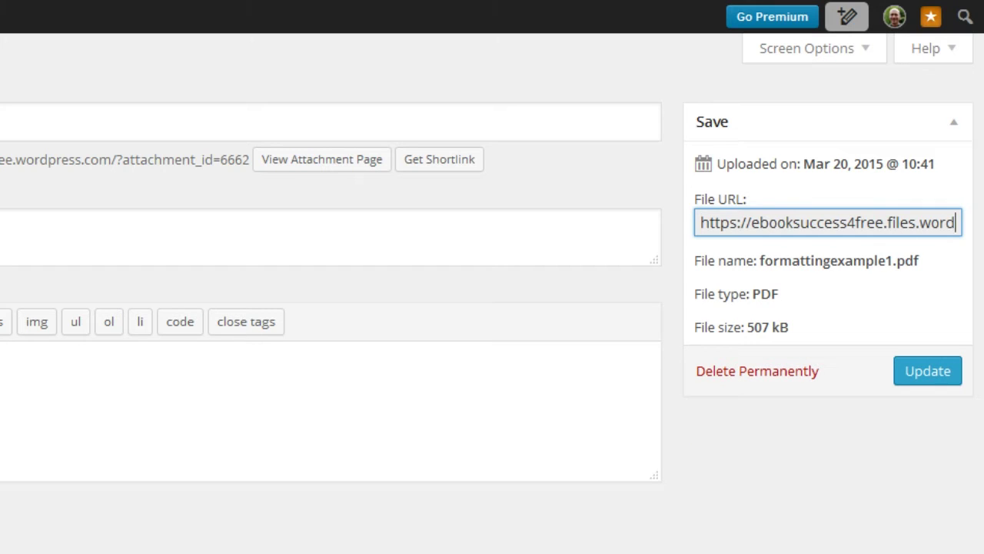
key("Right")
key("Right")
key("Right")
key("Right")
key("Right")
key("Right")
key("Right")
key("Right")
key("Right")
key("Right")
key("Right")
key("Right")
key("Right")
key("Right")
key("Right")
key("Right")
key("Right")
key("Right")
key("Right")
key("Right")
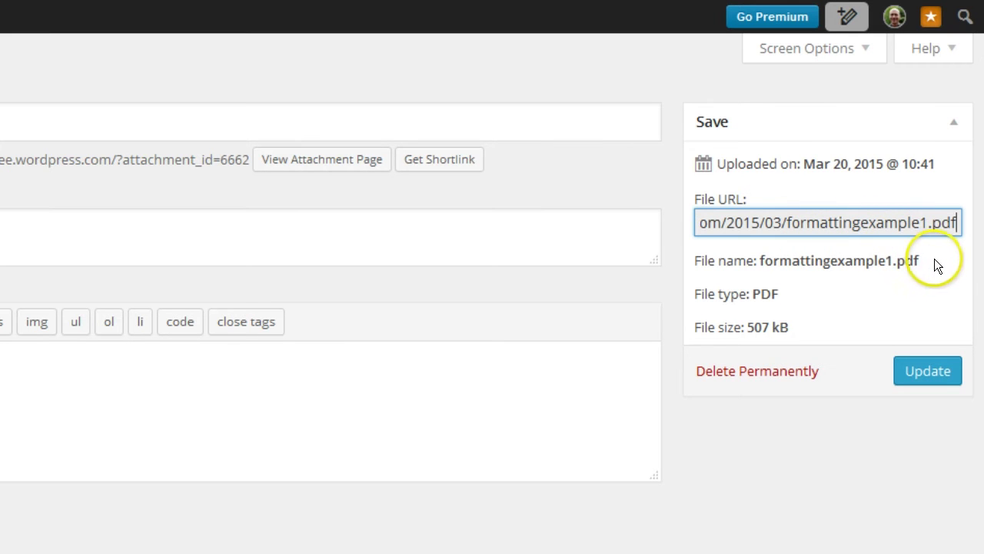
key("ctrl+a")
key("ctrl+c")
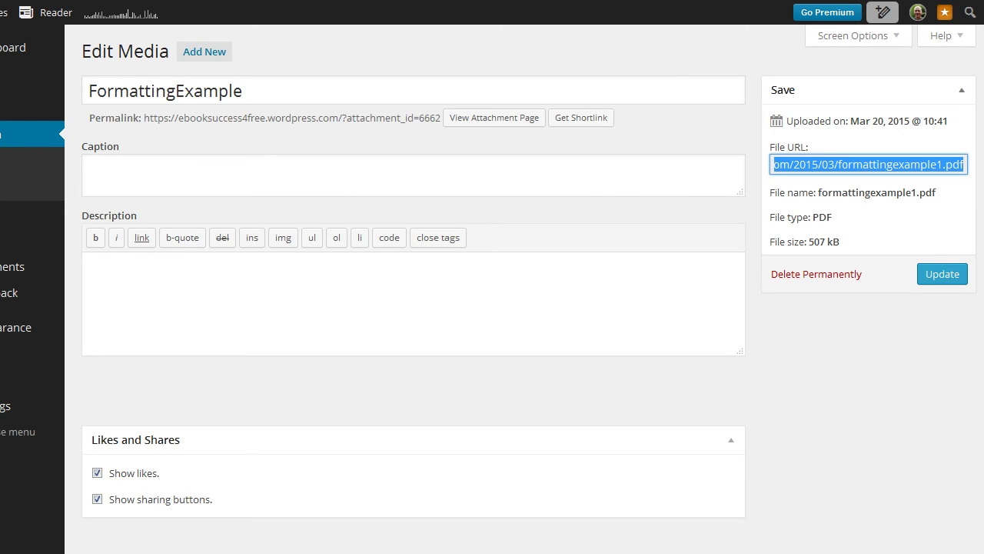
Load the copied formattingexample1.pdf file URL in a new browser tab
key("ctrl+t")
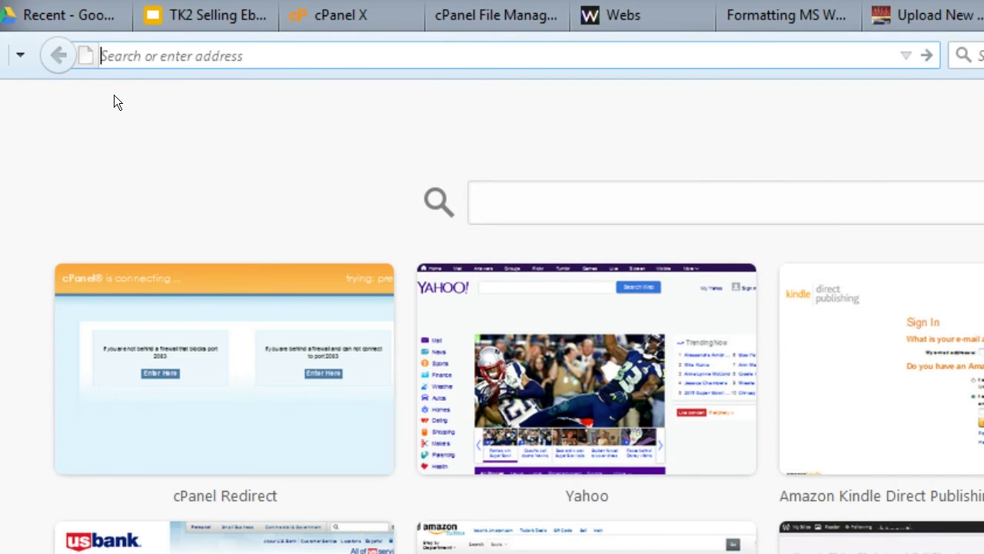
key("ctrl+v")
key("Return")
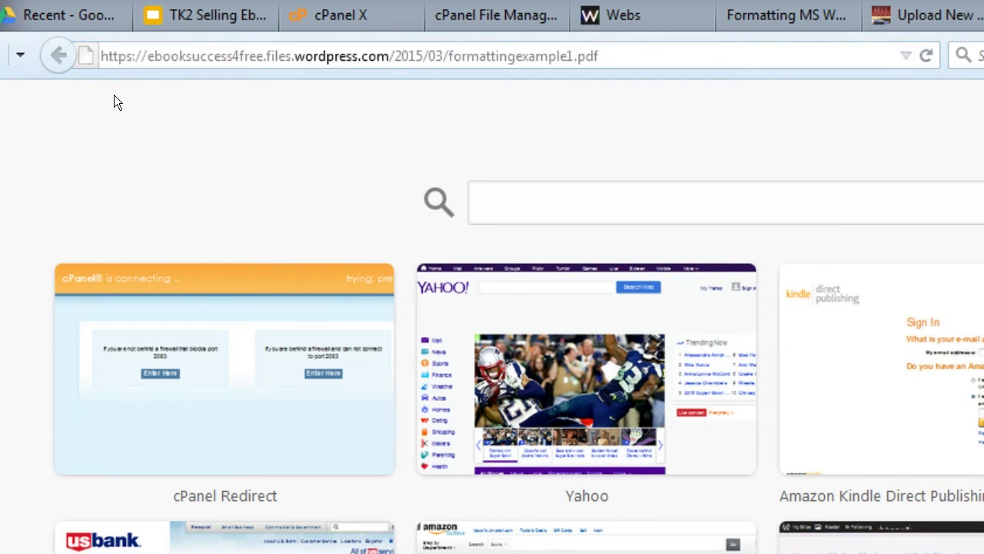